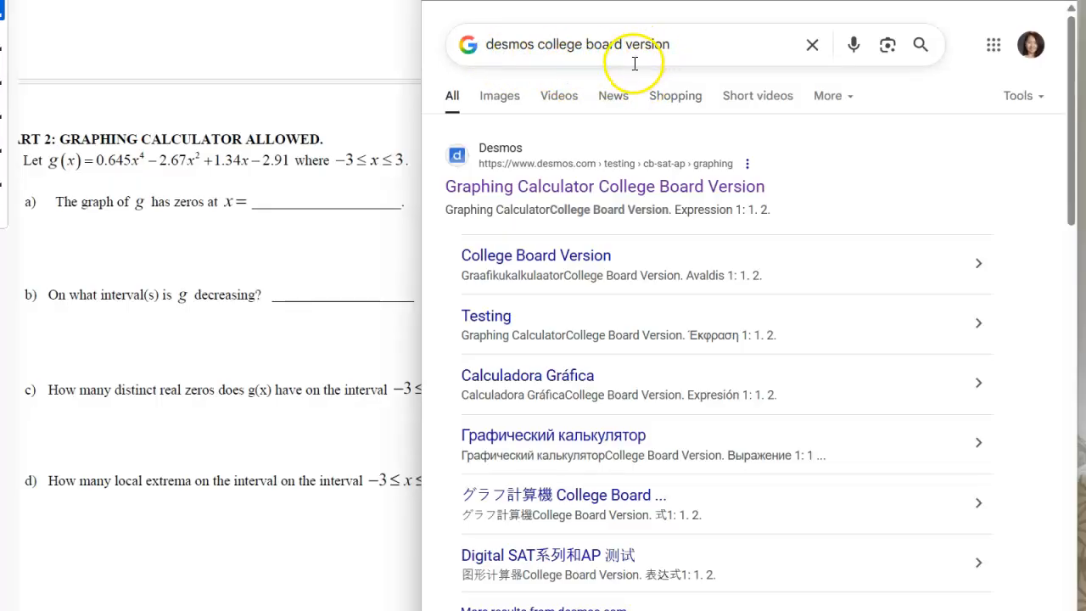
# - Open the Desmos College Board graphing calculator and graph g(x) = 0.645x^4 − 2.67x^2 + 1.34x − 2.91 in the first expression
pyautogui.click(635, 188)
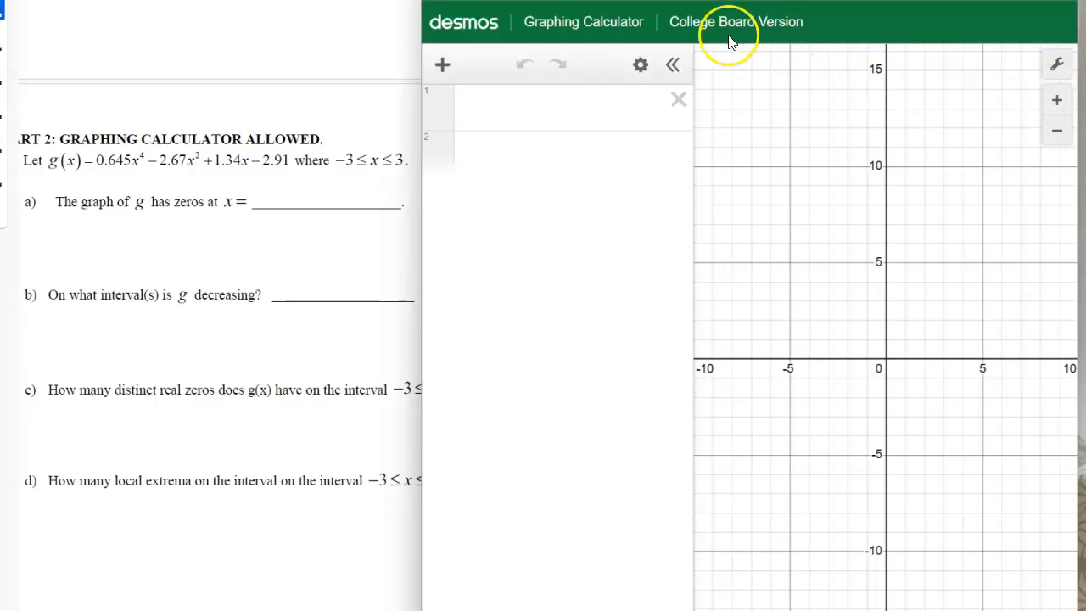
pyautogui.click(553, 111)
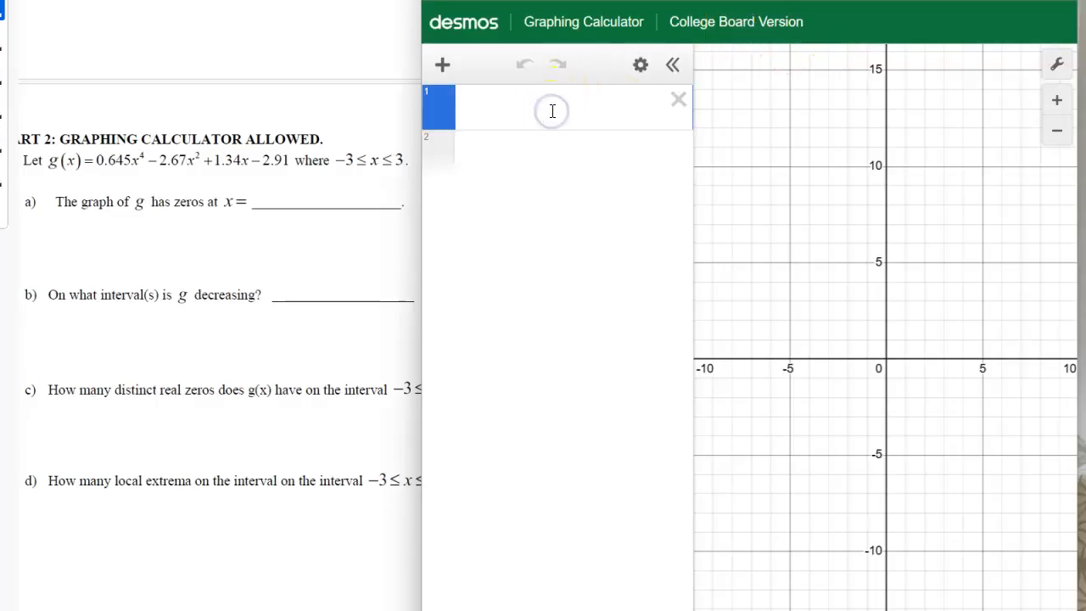
pyautogui.write('g(x)=0.645x^4')
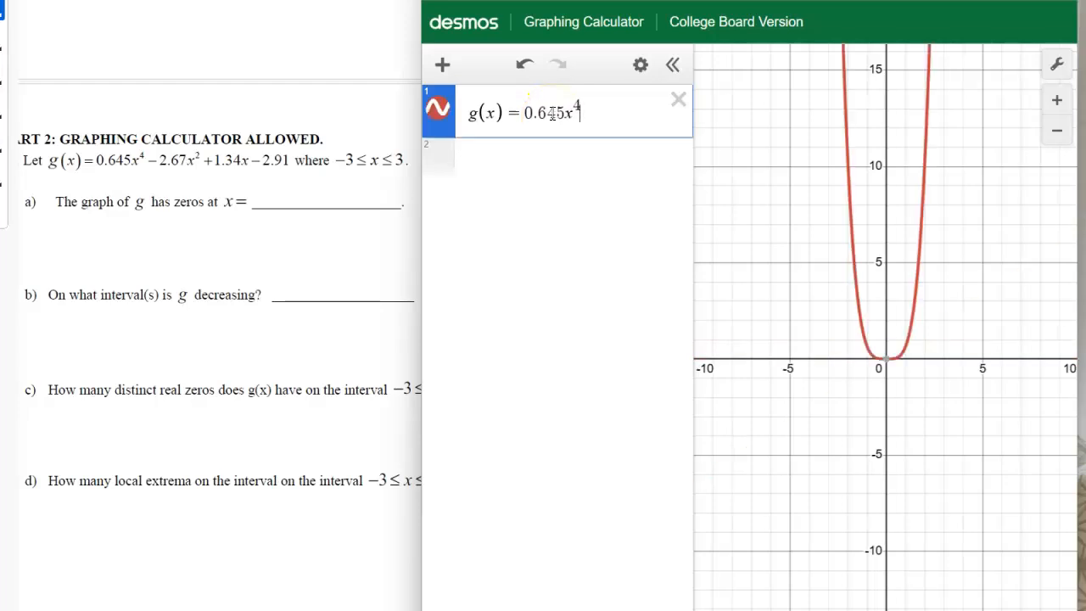
pyautogui.press('Right')
pyautogui.write('-2.67x^2')
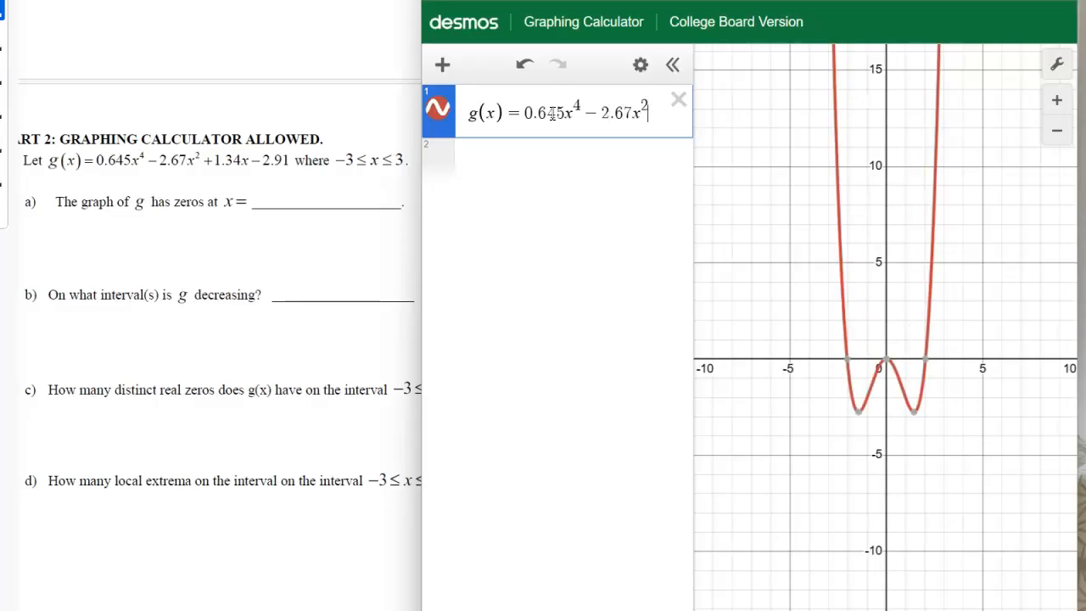
pyautogui.press('Right')
pyautogui.write('+1.34x-')
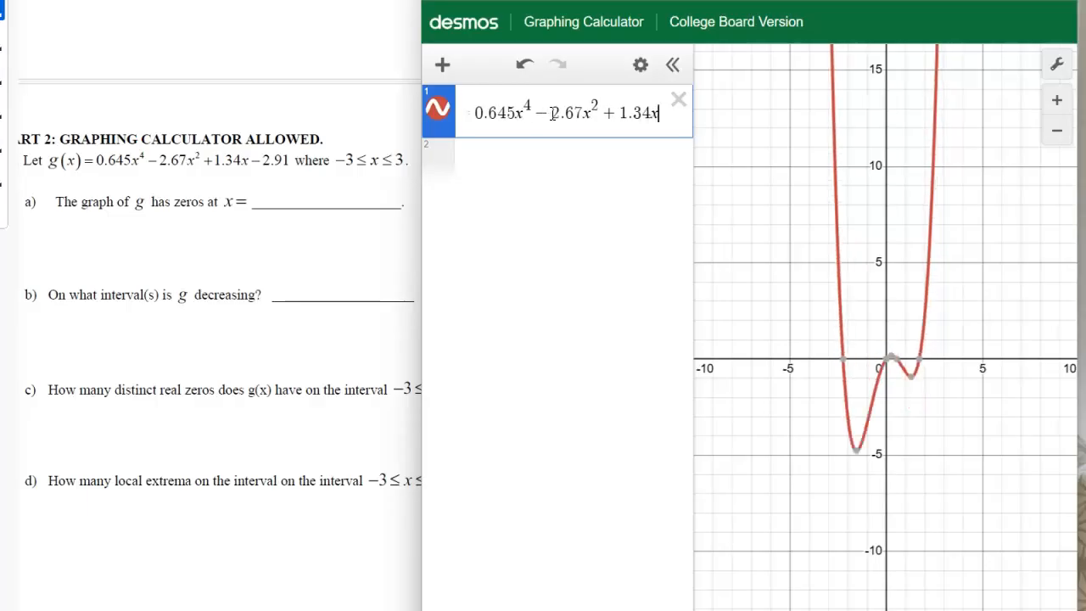
pyautogui.write('2.91')
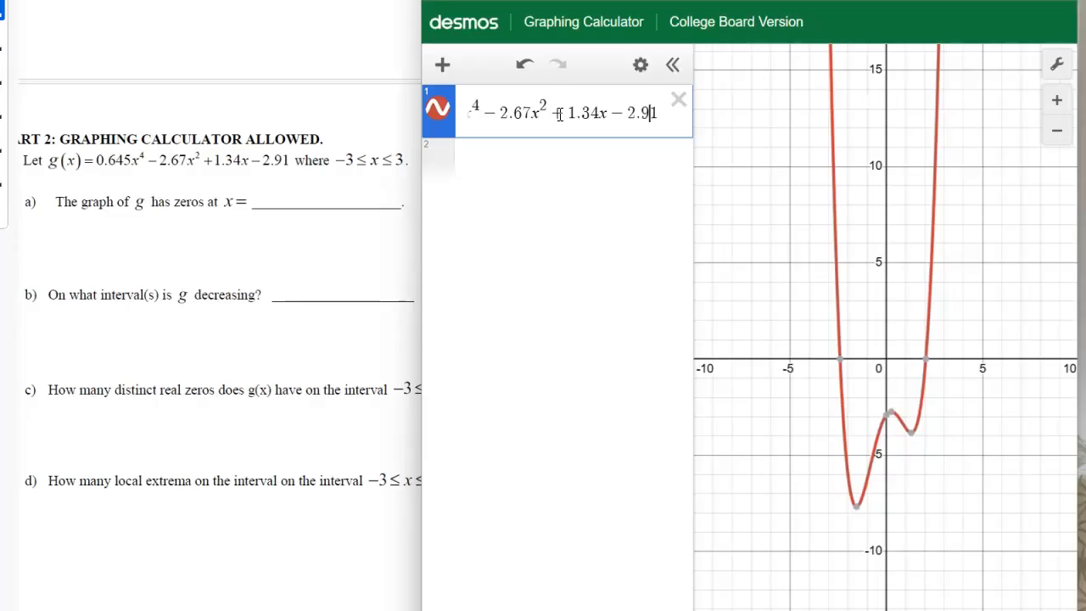
# - Append the domain restriction {−3 ≤ x ≤ 3} to g(x) and check the complete restricted curve on the graph
pyautogui.press('Left')
pyautogui.press('Left')
pyautogui.press('Left')
pyautogui.press('Left')
pyautogui.press('Left')
pyautogui.press('Left')
pyautogui.press('Left')
pyautogui.press('Left')
pyautogui.press('Left')
pyautogui.press('Left')
pyautogui.press('Left')
pyautogui.press('Left')
pyautogui.press('Left')
pyautogui.press('Left')
pyautogui.press('Left')
pyautogui.press('Left')
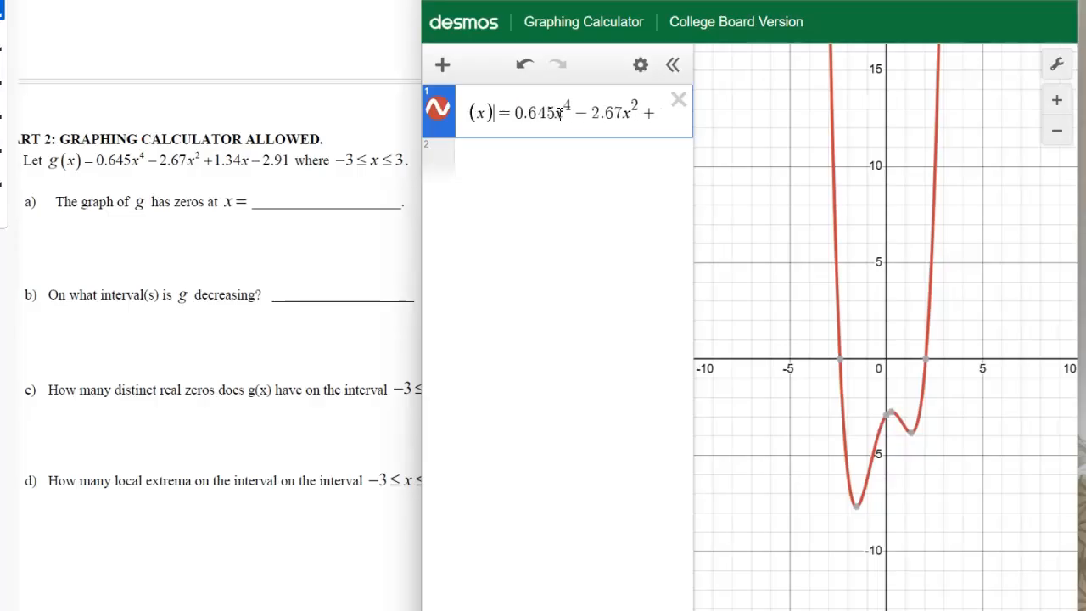
pyautogui.press('Right')
pyautogui.press('Right')
pyautogui.press('Right')
pyautogui.press('Right')
pyautogui.press('Right')
pyautogui.press('Right')
pyautogui.press('Right')
pyautogui.press('Right')
pyautogui.press('Right')
pyautogui.press('Right')
pyautogui.press('Right')
pyautogui.press('Right')
pyautogui.press('Right')
pyautogui.press('Right')
pyautogui.press('Right')
pyautogui.press('Right')
pyautogui.press('Right')
pyautogui.press('Right')
pyautogui.press('Right')
pyautogui.press('Right')
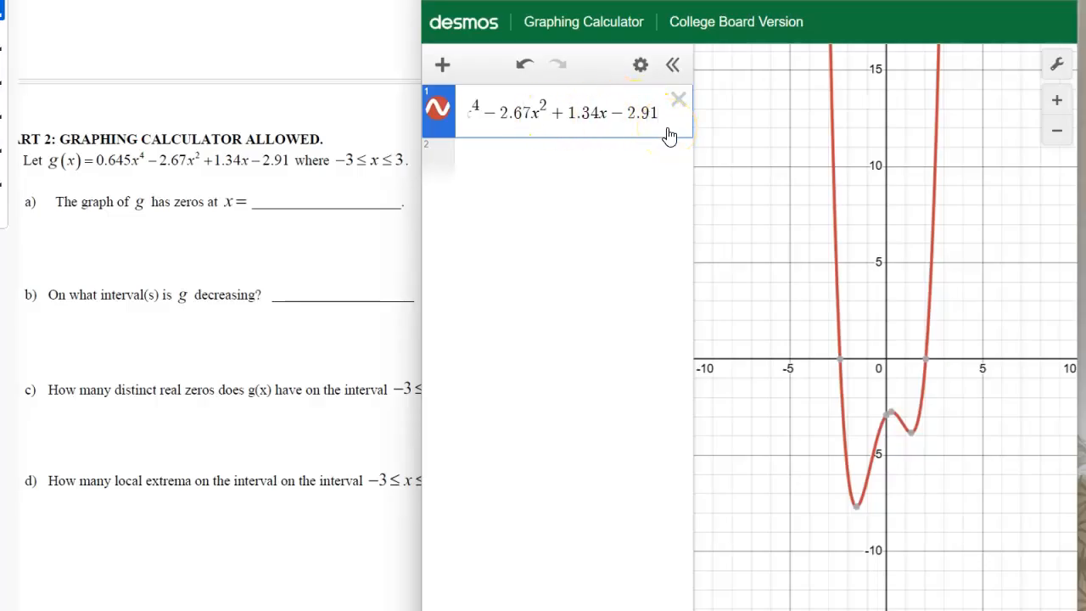
pyautogui.write('{')
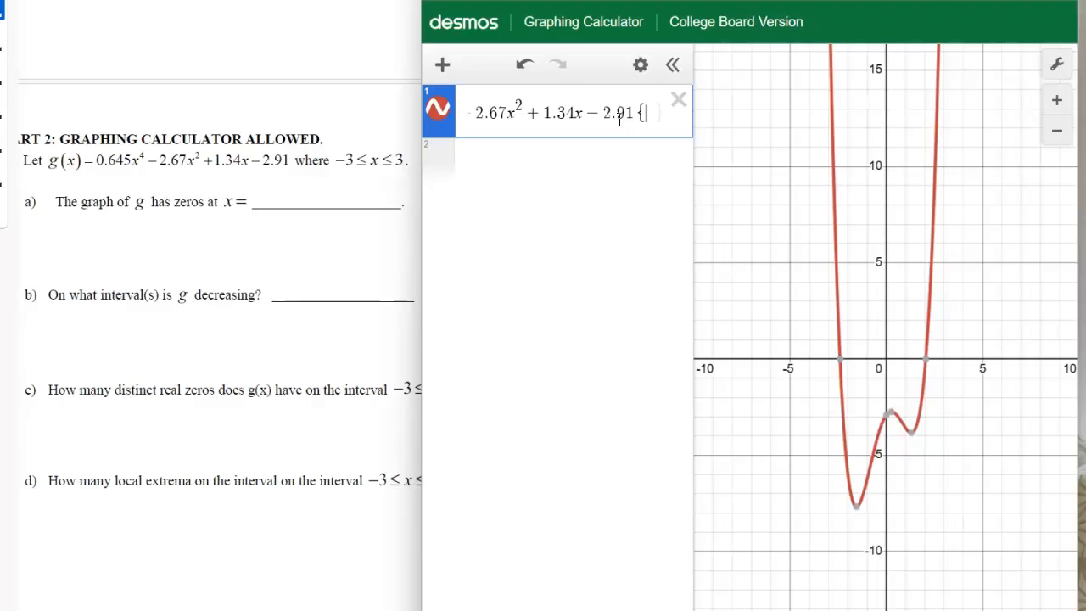
pyautogui.write('-3<')
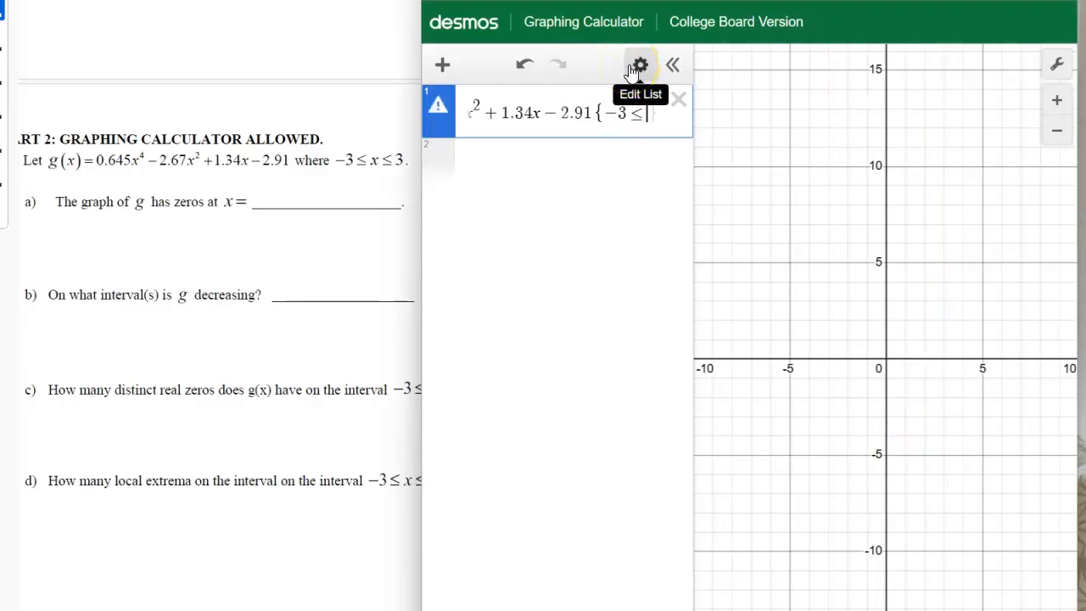
pyautogui.write('x<=3')
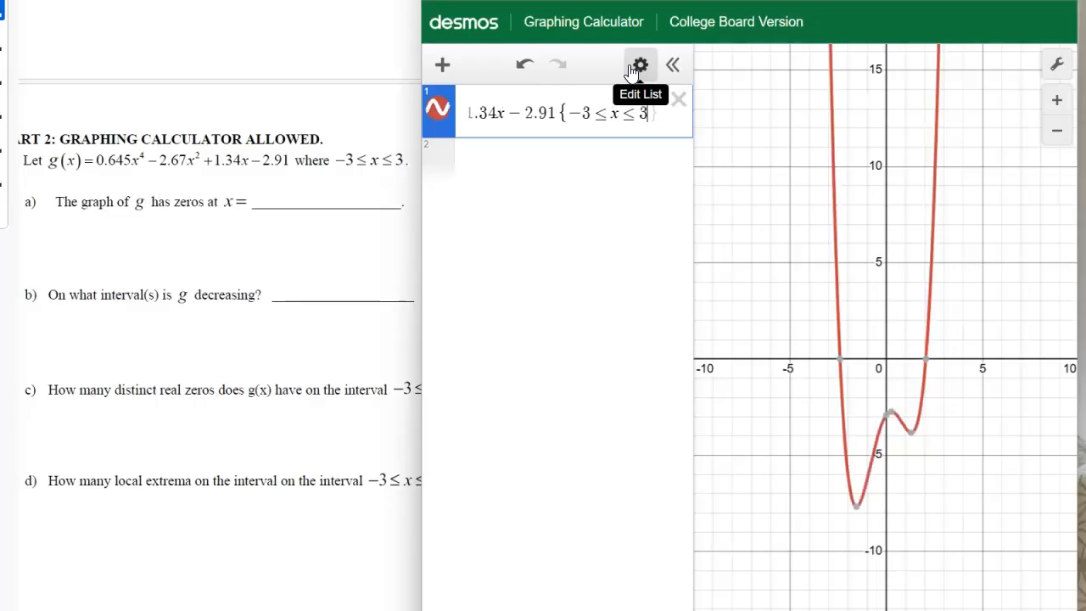
pyautogui.press('Right')
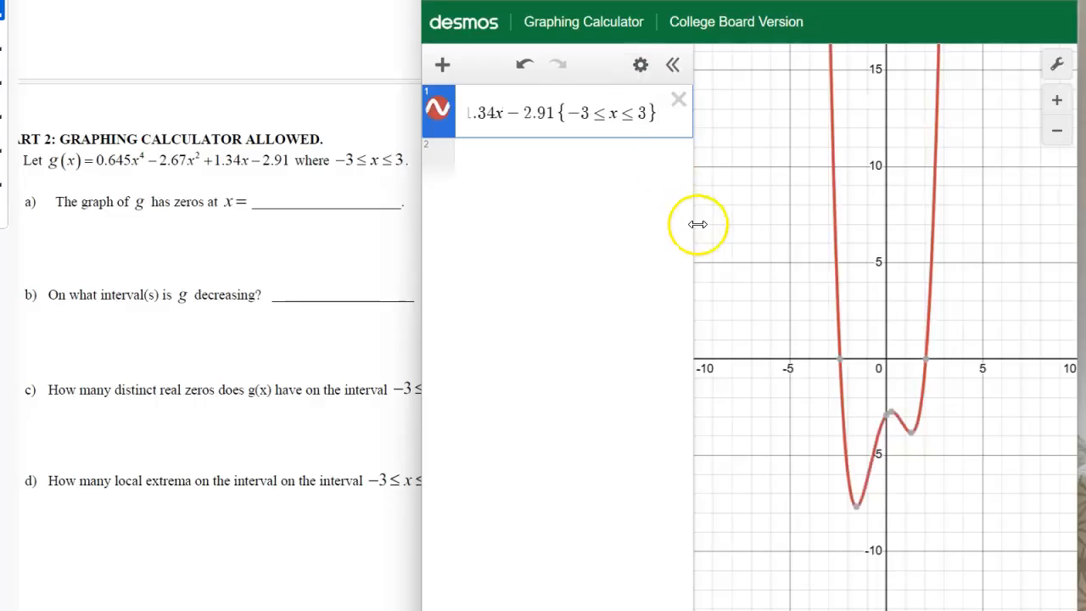
pyautogui.scroll(-5, 822, 219)
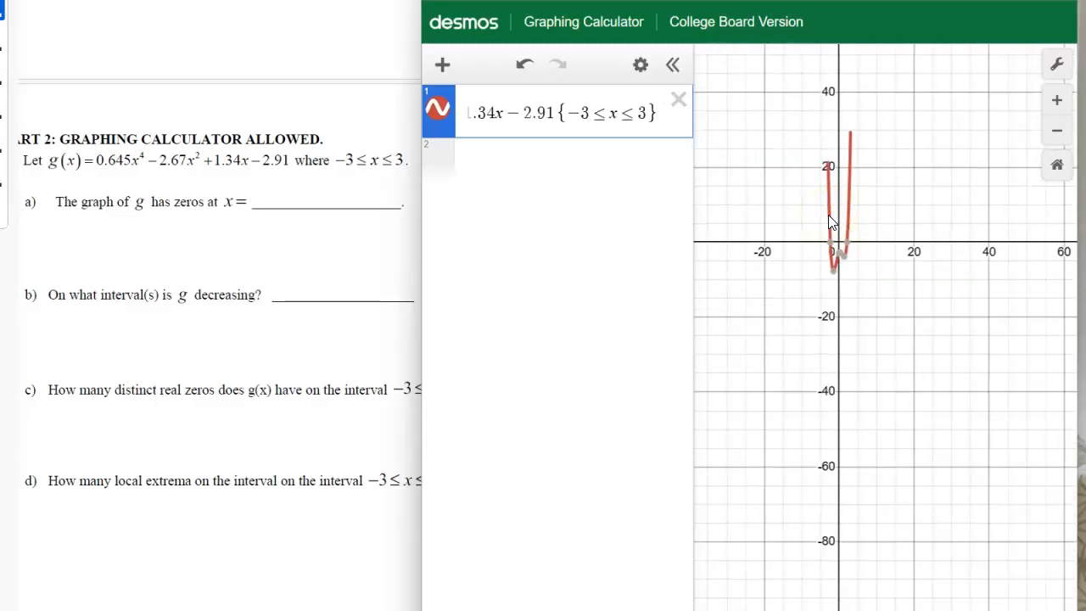
pyautogui.scroll(3, 827, 169)
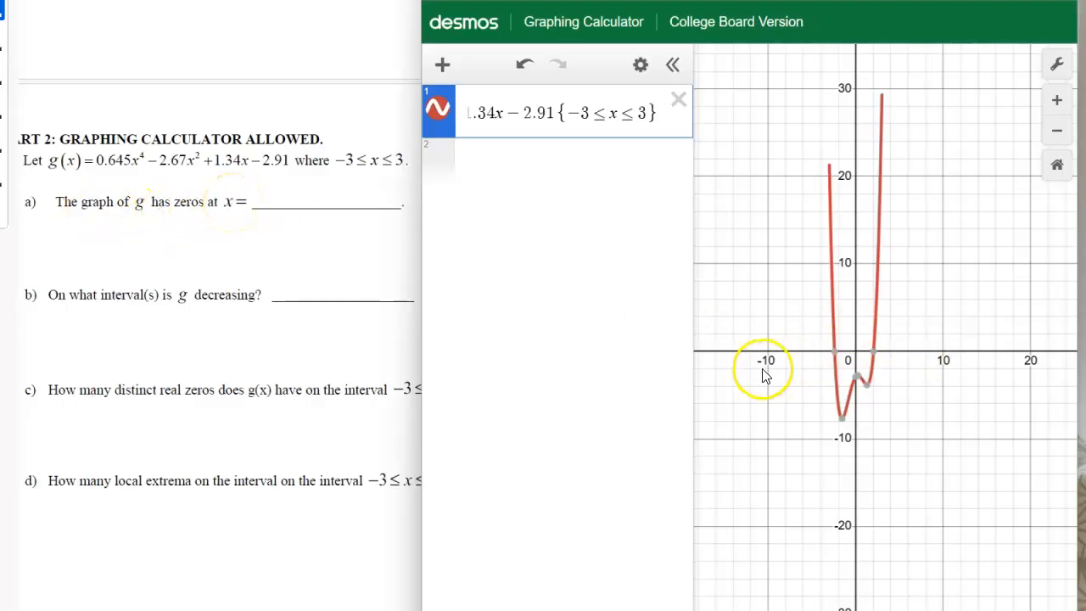
# - Show the coordinates of g's negative x-intercept and start an "x=" expression on the second line
pyautogui.click(873, 363)
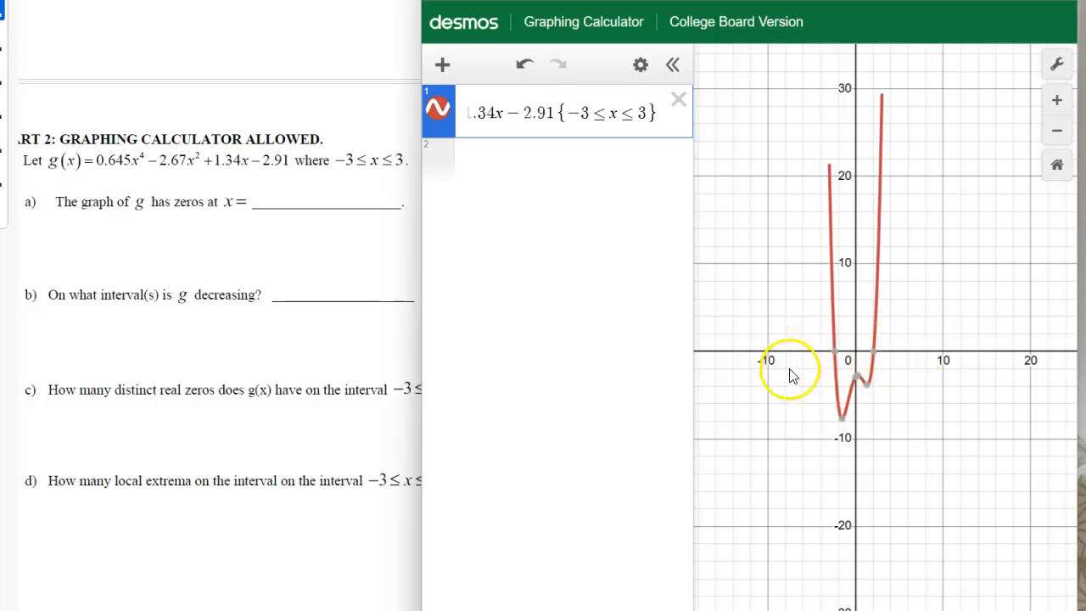
pyautogui.click(835, 352)
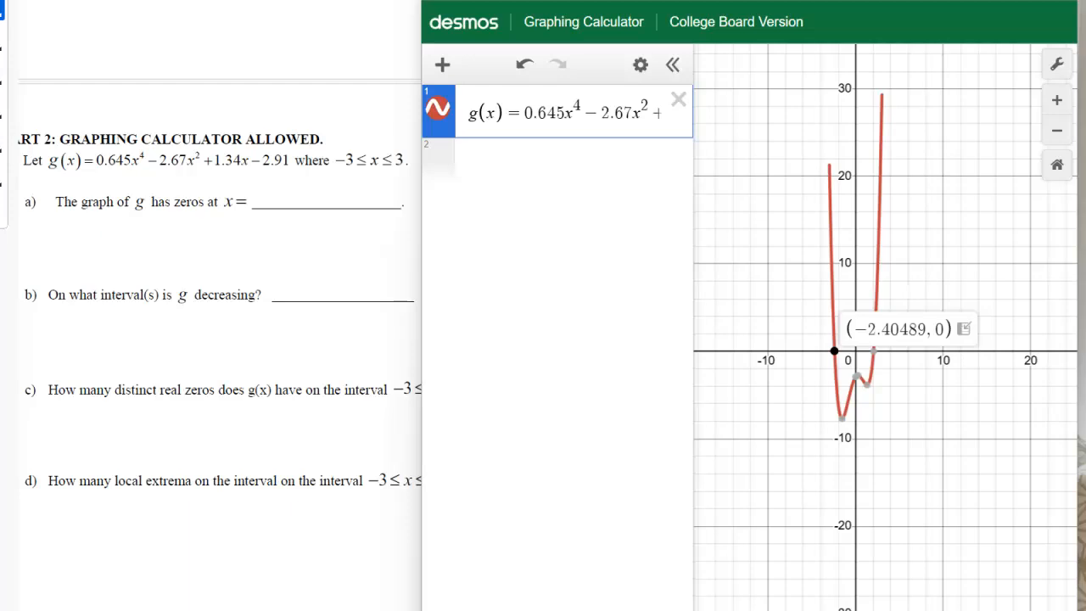
pyautogui.click(514, 163)
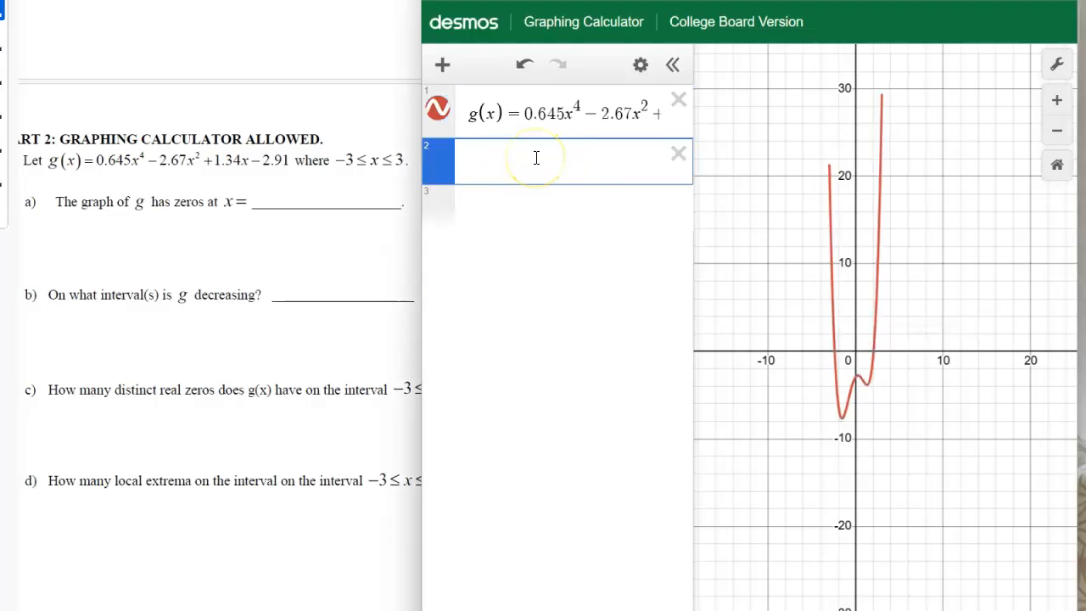
pyautogui.write('x=')
# - Show the coordinates of both x-intercepts of g for question a, and delete the unfinished "x=" expression
pyautogui.click(835, 353)
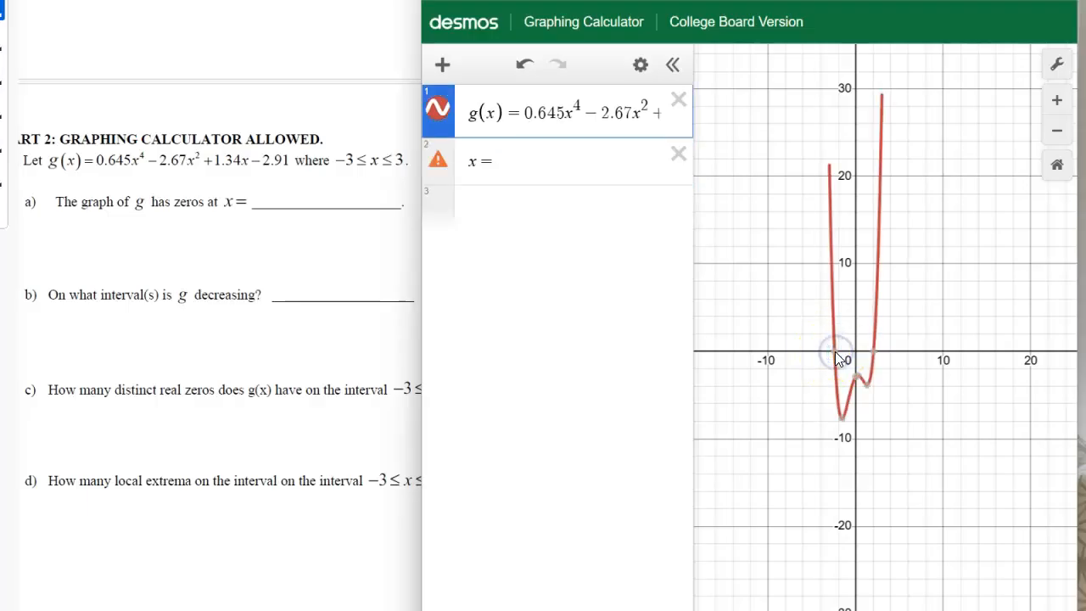
pyautogui.click(835, 353)
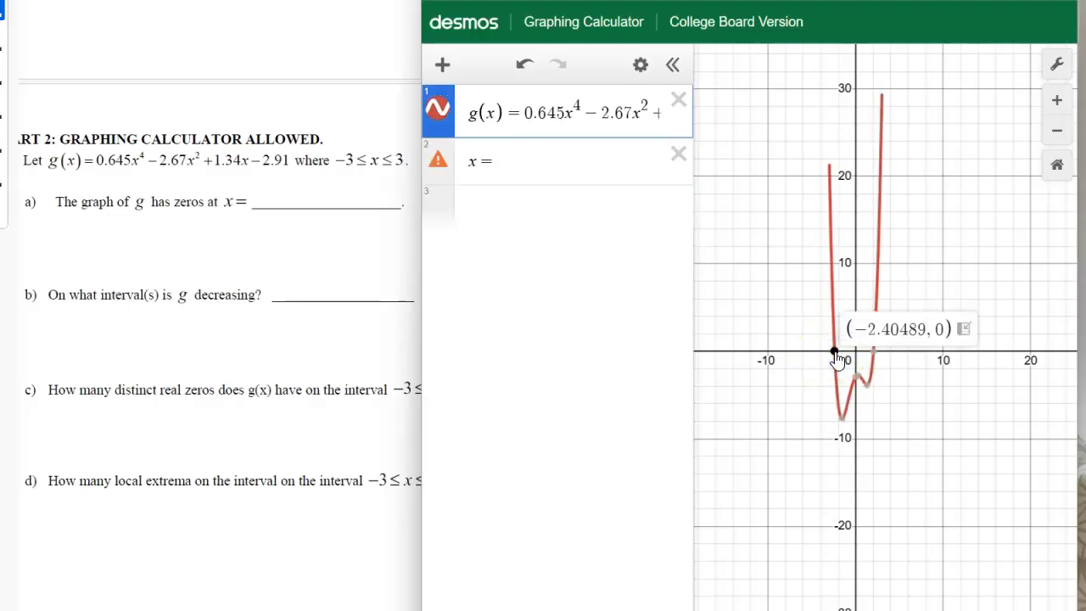
pyautogui.click(875, 353)
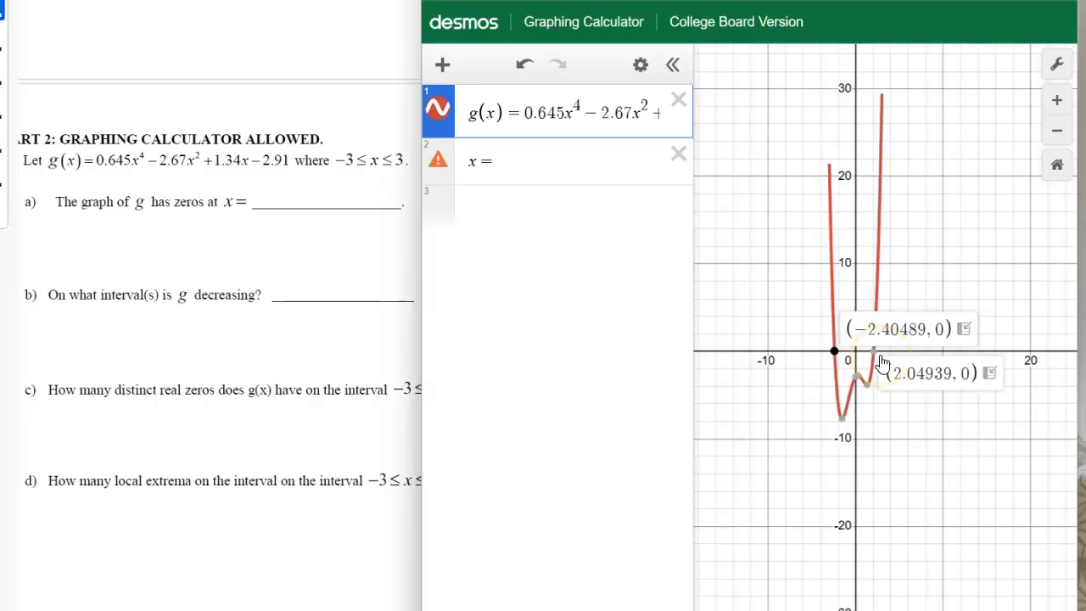
pyautogui.click(879, 349)
pyautogui.click(878, 352)
pyautogui.click(876, 343)
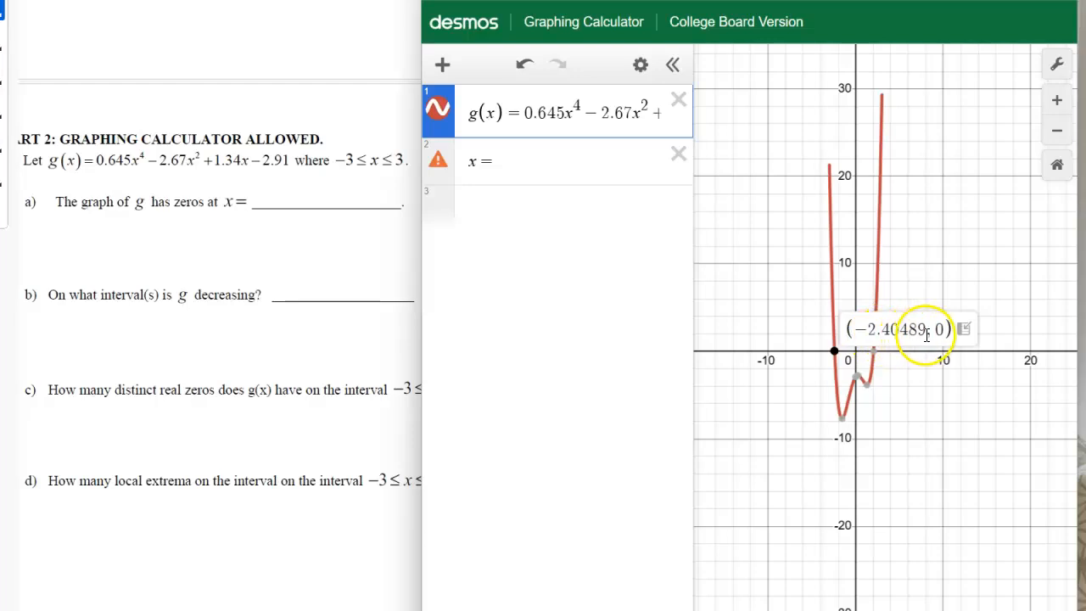
pyautogui.click(875, 353)
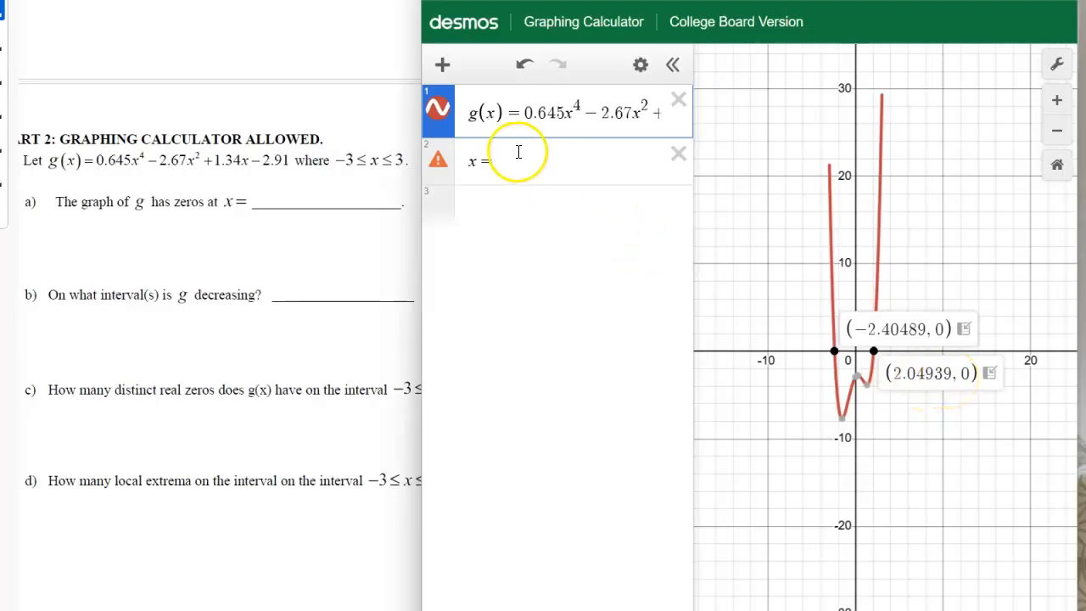
pyautogui.click(679, 153)
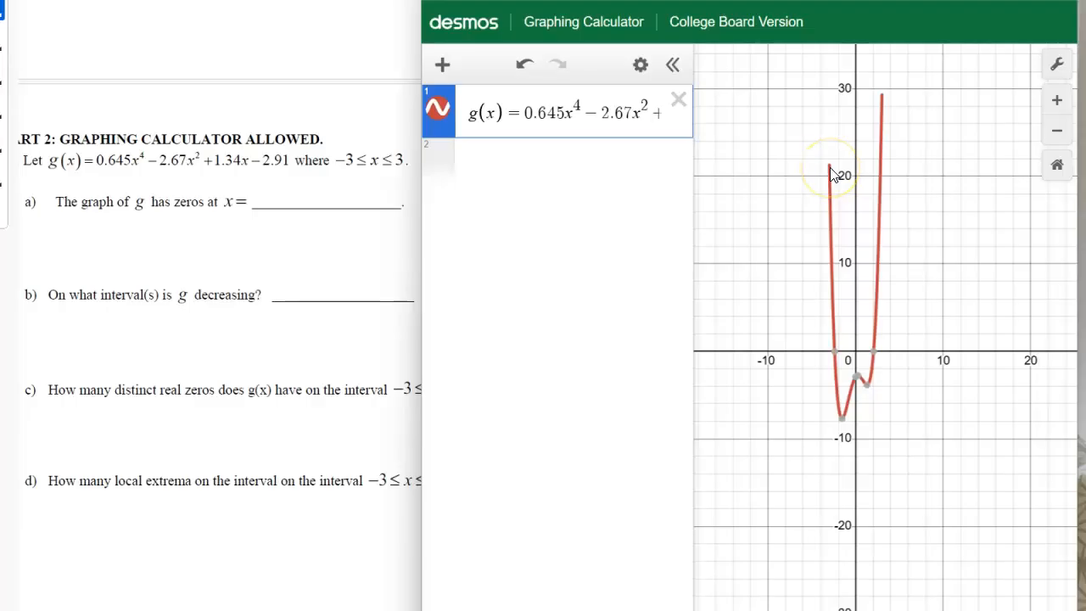
# - Examine where g decreases from its left endpoint, and show the coordinates of its lowest minimum
pyautogui.click(841, 419)
pyautogui.click(867, 384)
pyautogui.click(867, 357)
pyautogui.scroll(3, 866, 356)
pyautogui.scroll(3, 866, 357)
pyautogui.moveTo(888, 426)
pyautogui.mouseDown()
pyautogui.moveTo(859, 435)
pyautogui.moveTo(900, 465)
pyautogui.mouseUp()
pyautogui.scroll(-3, 827, 291)
pyautogui.moveTo(828, 212); pyautogui.dragTo(883, 315)
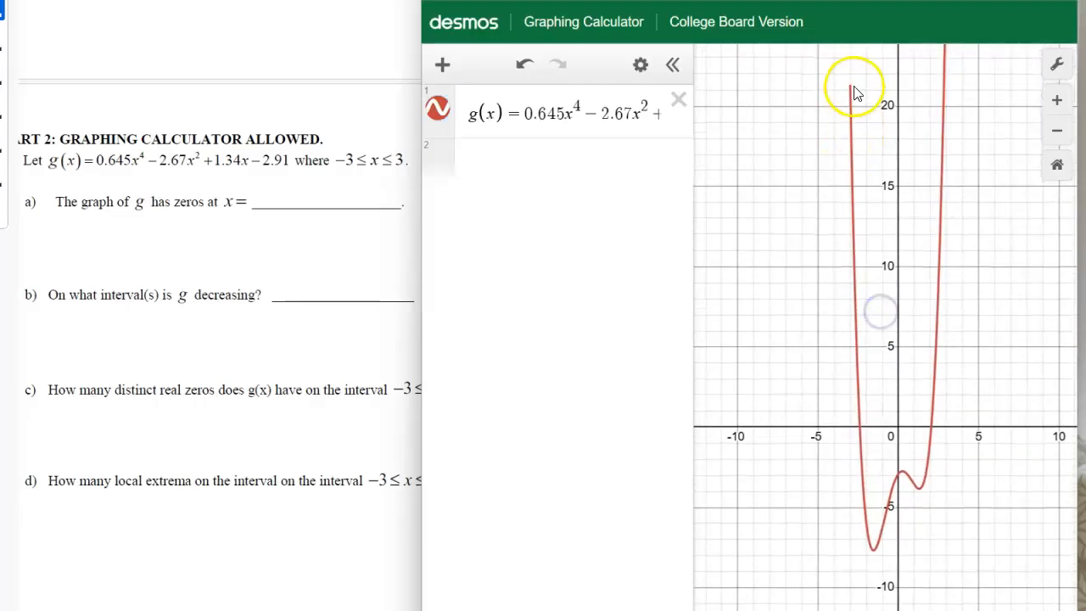
pyautogui.click(874, 551)
pyautogui.moveTo(877, 556)
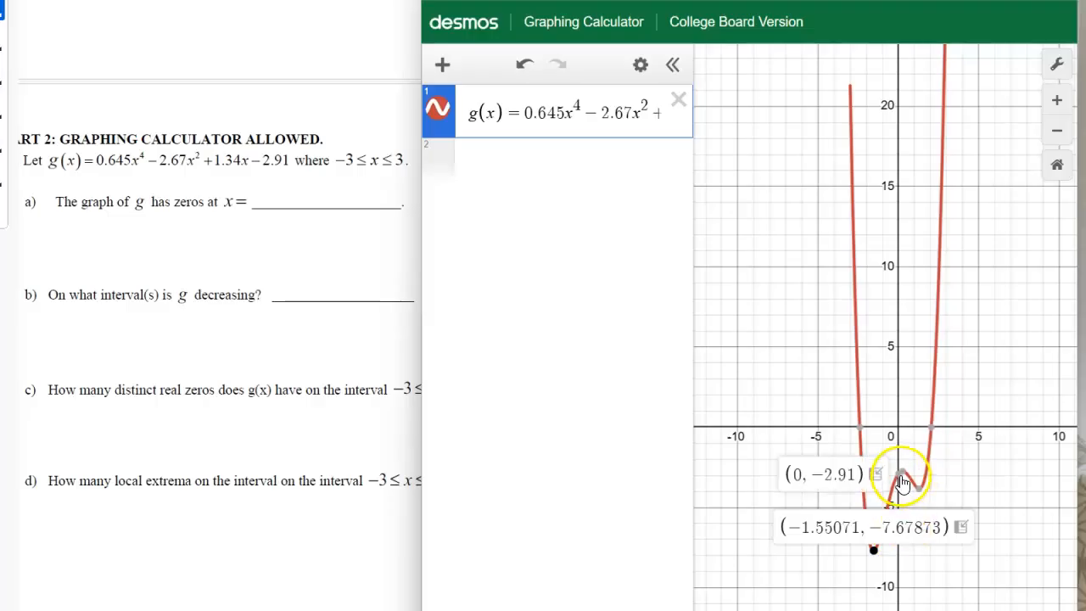
# - Show the coordinates of g's local maximum and of the minimum to its right to bound the second decreasing interval
pyautogui.scroll(5, 905, 479)
pyautogui.click(908, 471)
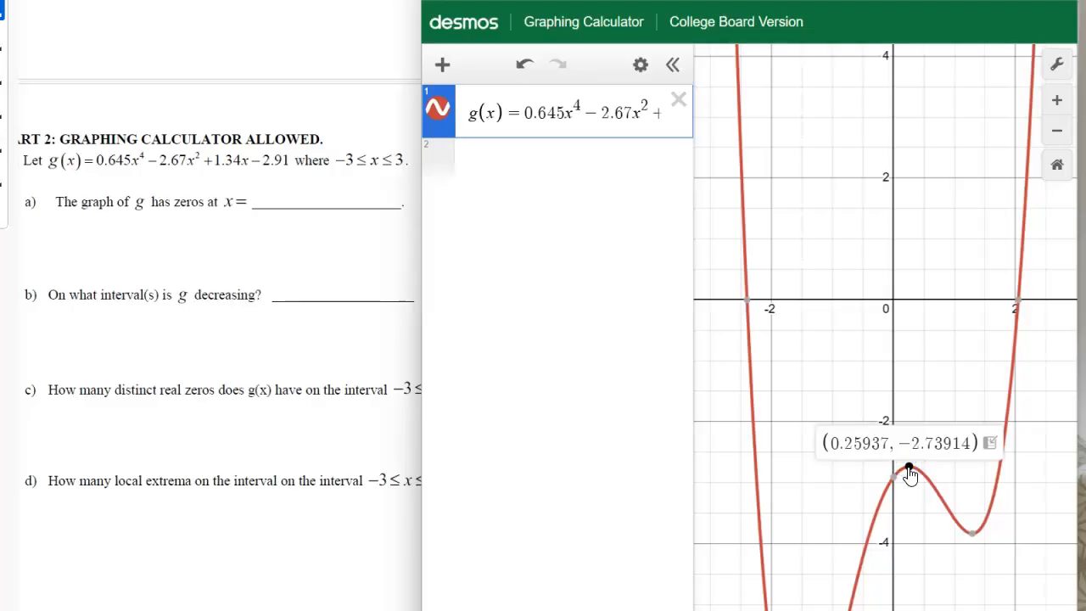
pyautogui.click(975, 535)
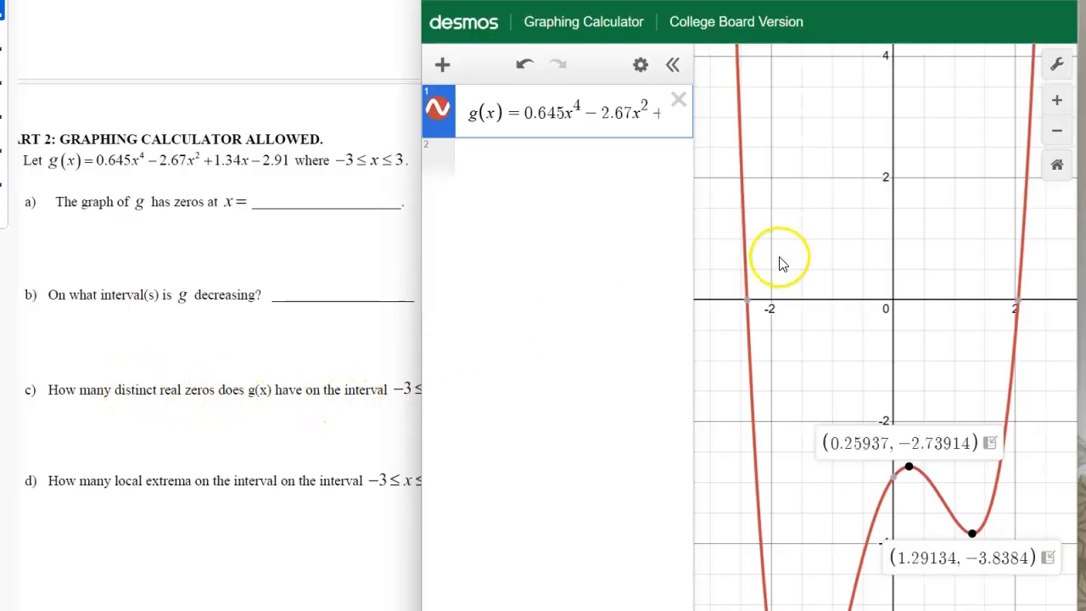
# - Check both x-intercepts of g to count the distinct real zeros for question c
pyautogui.click(815, 297)
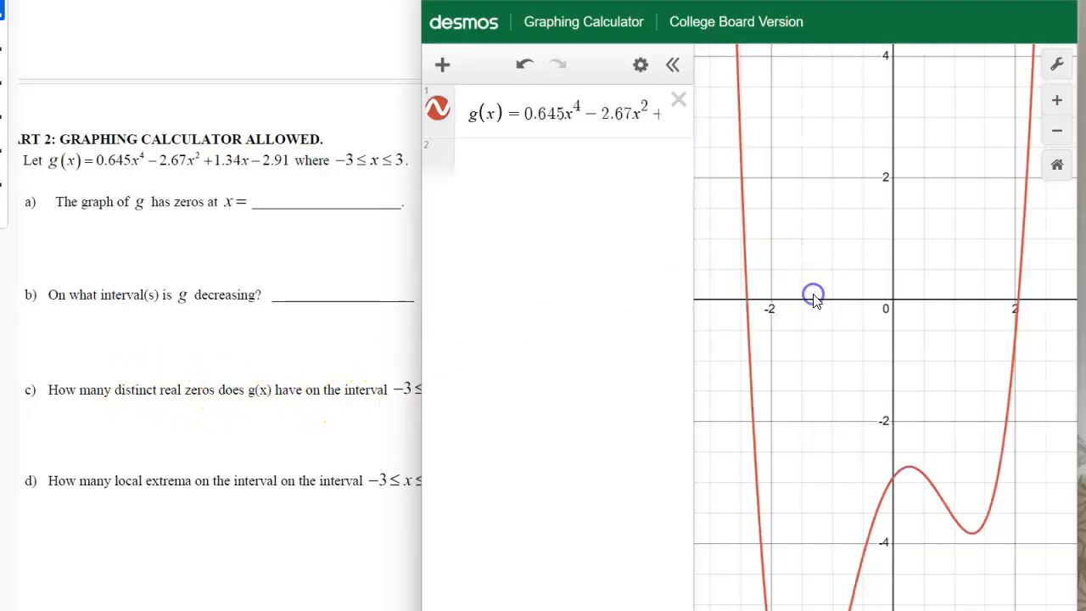
pyautogui.click(745, 307)
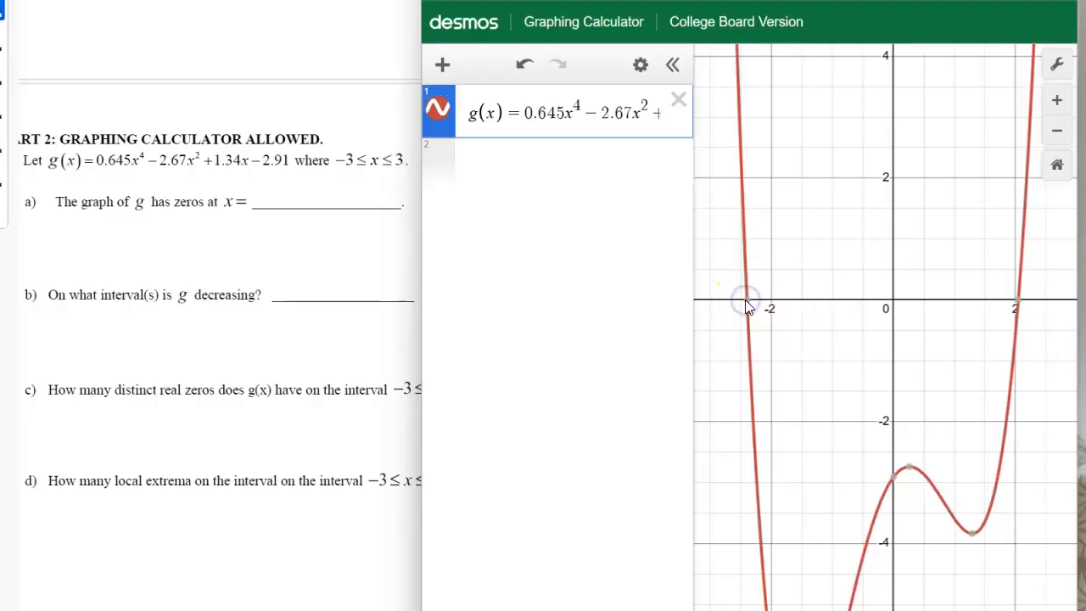
pyautogui.click(1017, 297)
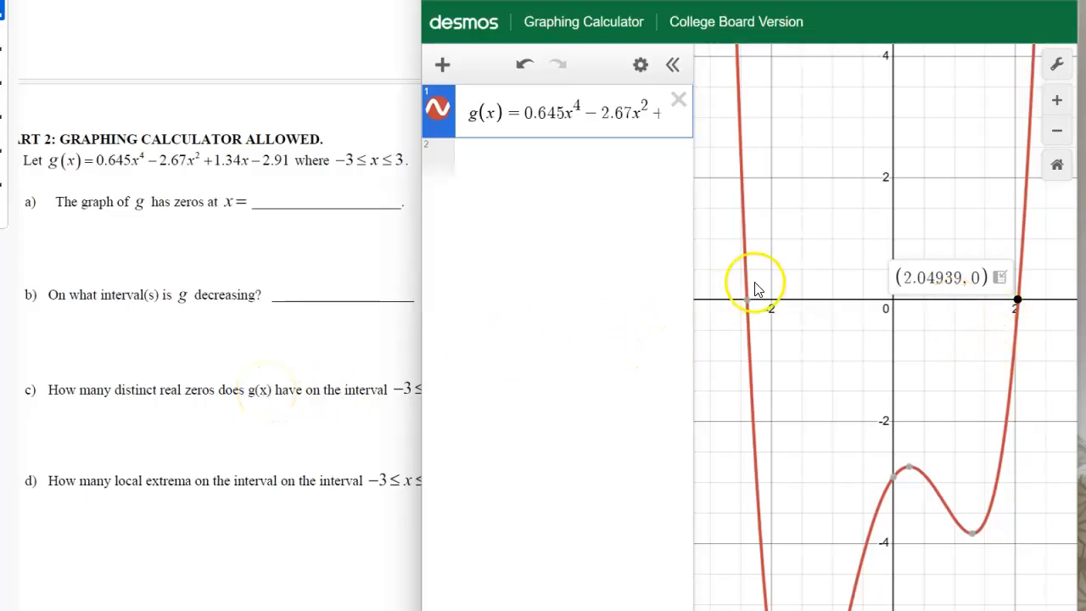
pyautogui.moveTo(747, 309)
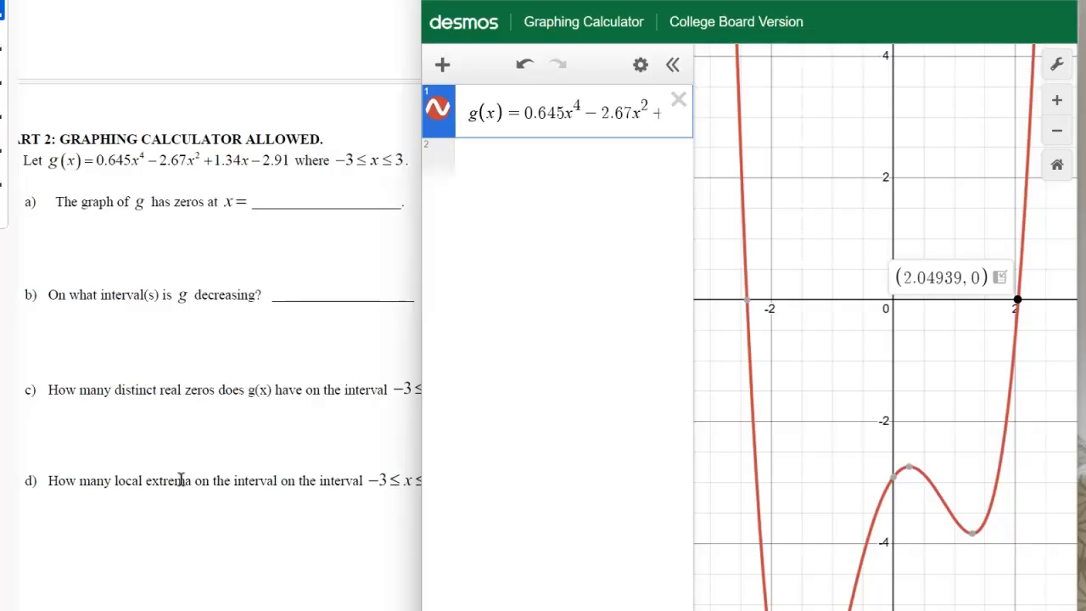
# - Inspect the two local minima and the local maximum of g to count its local extrema for question d
pyautogui.scroll(-10, 823, 390)
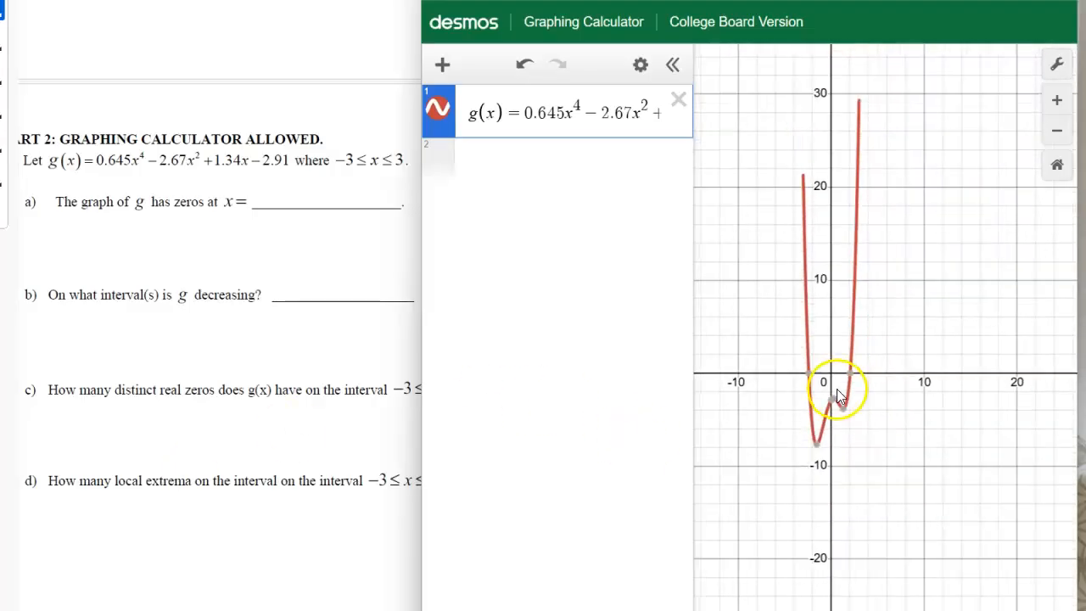
pyautogui.scroll(2, 854, 427)
pyautogui.moveTo(857, 454); pyautogui.dragTo(901, 566)
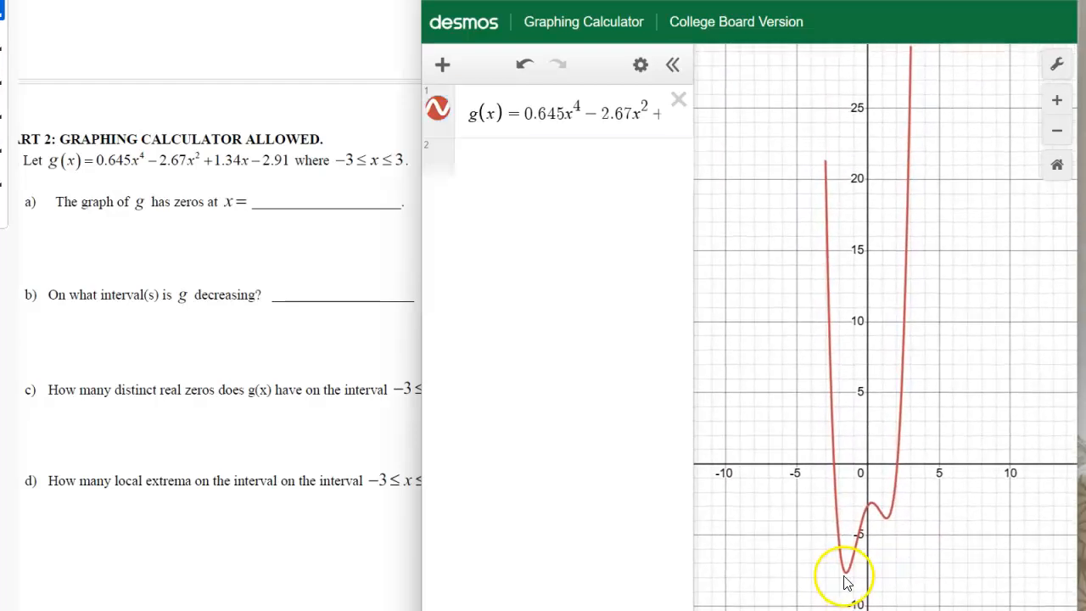
pyautogui.click(843, 573)
pyautogui.moveTo(876, 507)
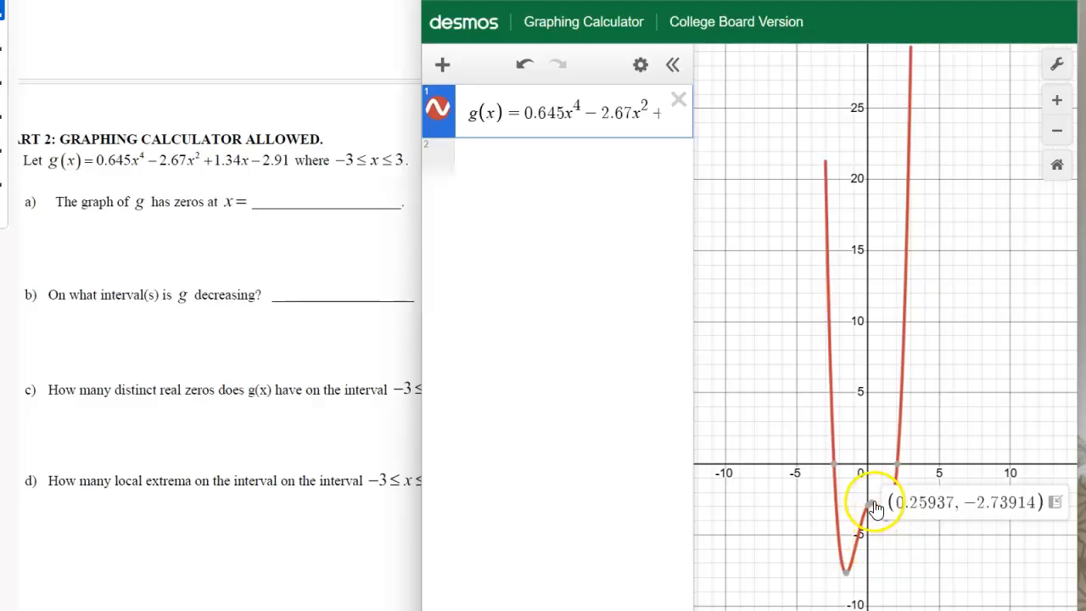
pyautogui.click(887, 518)
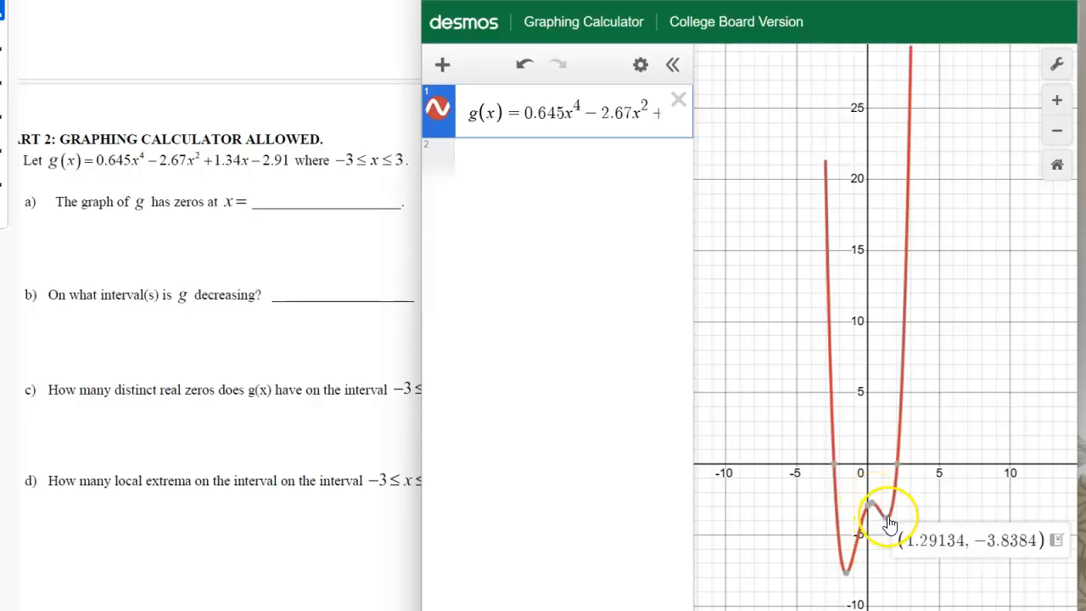
pyautogui.click(846, 572)
pyautogui.click(891, 521)
pyautogui.moveTo(880, 506)
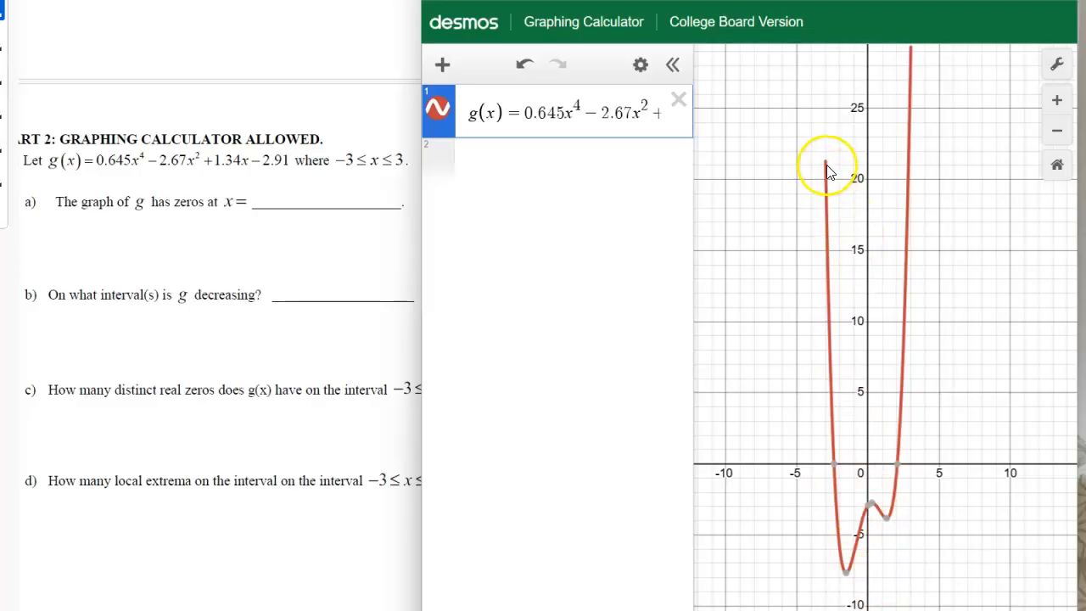
# - Check the upper endpoints of g's curve on the graph and bring the worksheet to the front at question d
pyautogui.moveTo(966, 185); pyautogui.dragTo(950, 280)
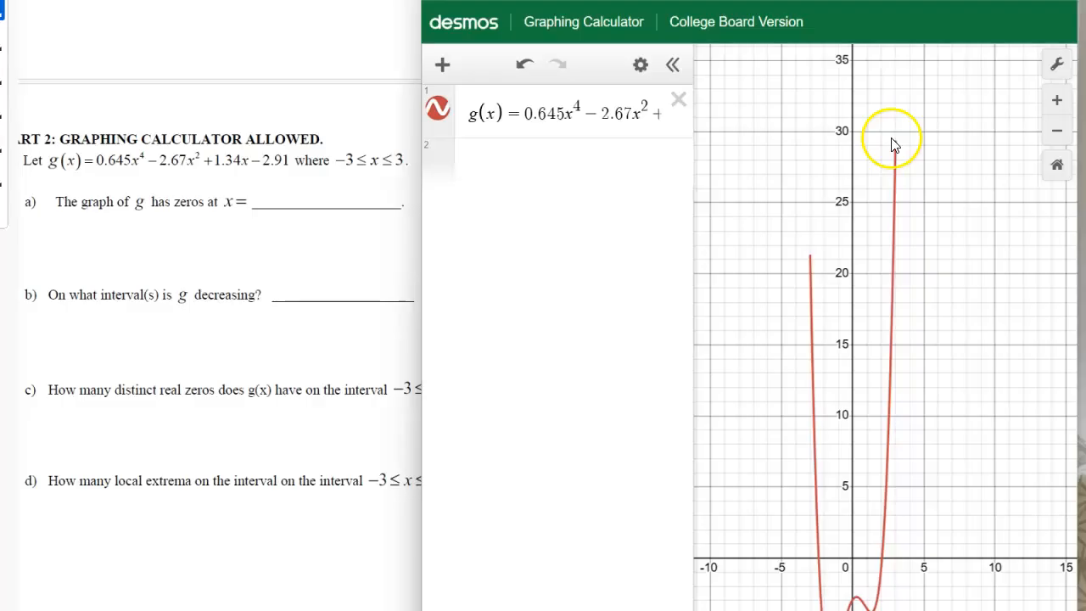
pyautogui.click(110, 496)
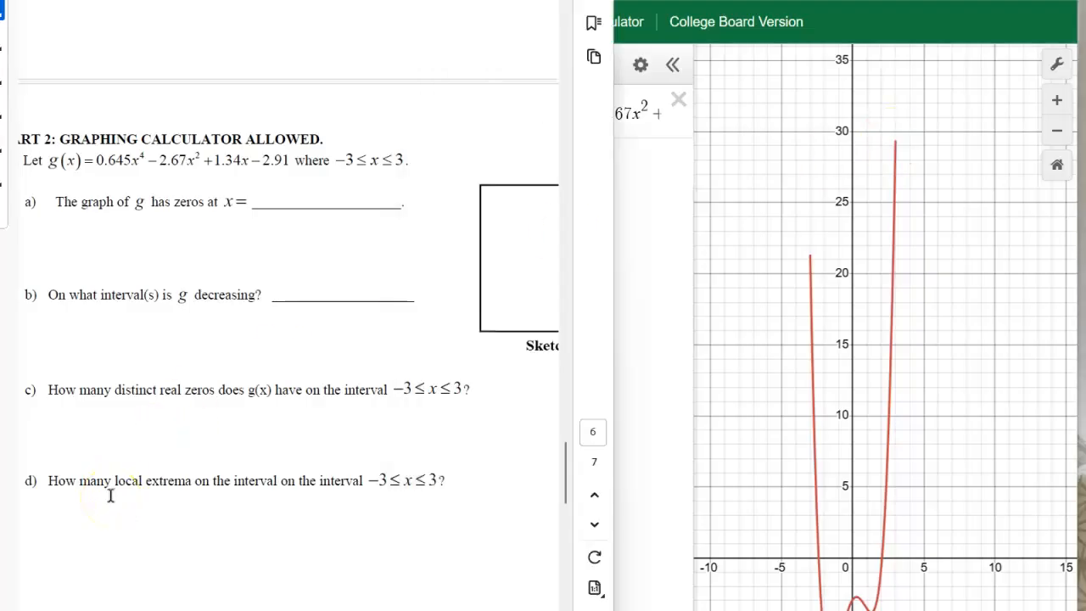